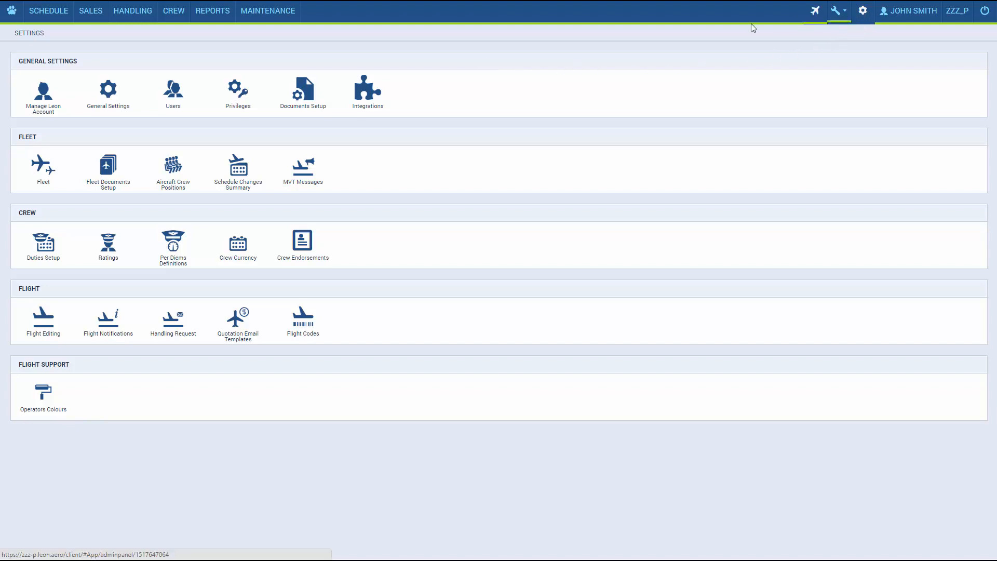
Open the Users list from General Settings
{"action": "left_click", "coordinate": [175, 103]}
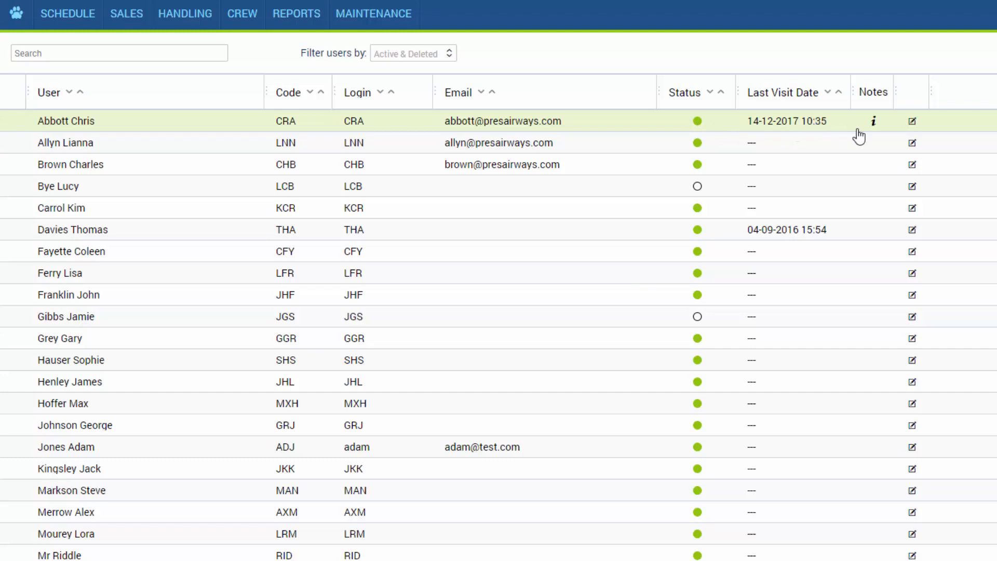
Check the user filter options and the first user's full edit page, then return to Settings
{"action": "mouse_move", "coordinate": [874, 127]}
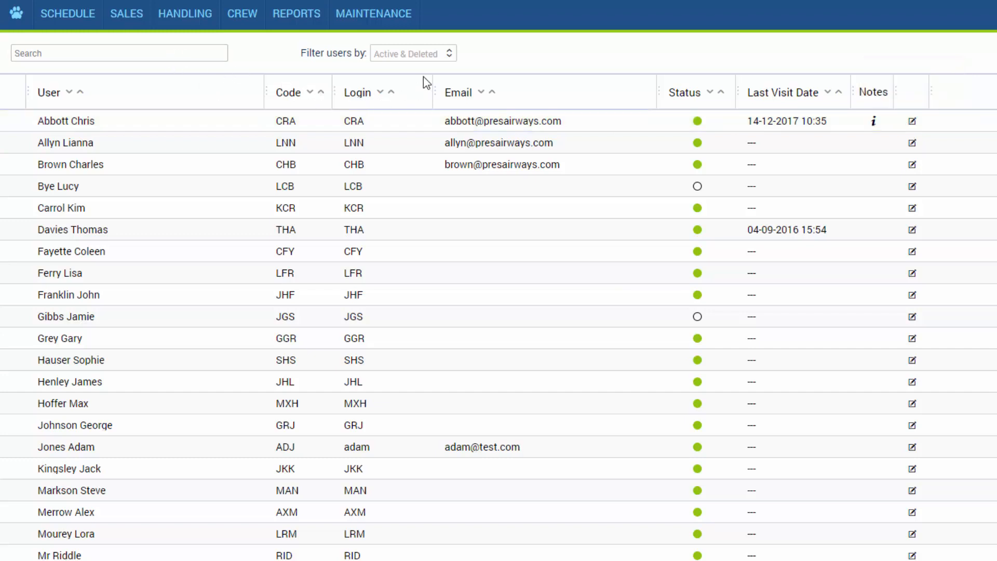
{"action": "left_click", "coordinate": [450, 63]}
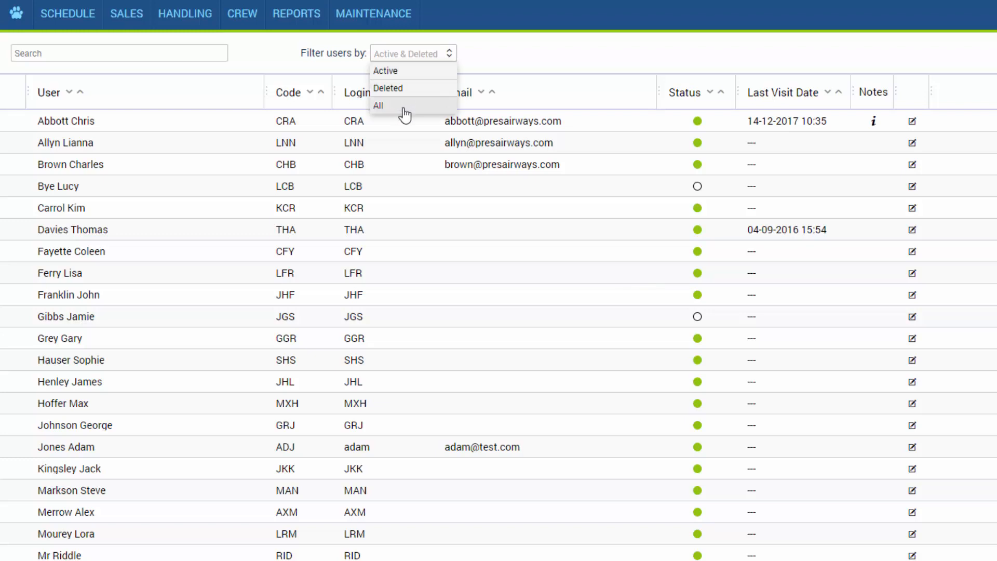
{"action": "left_click", "coordinate": [503, 58]}
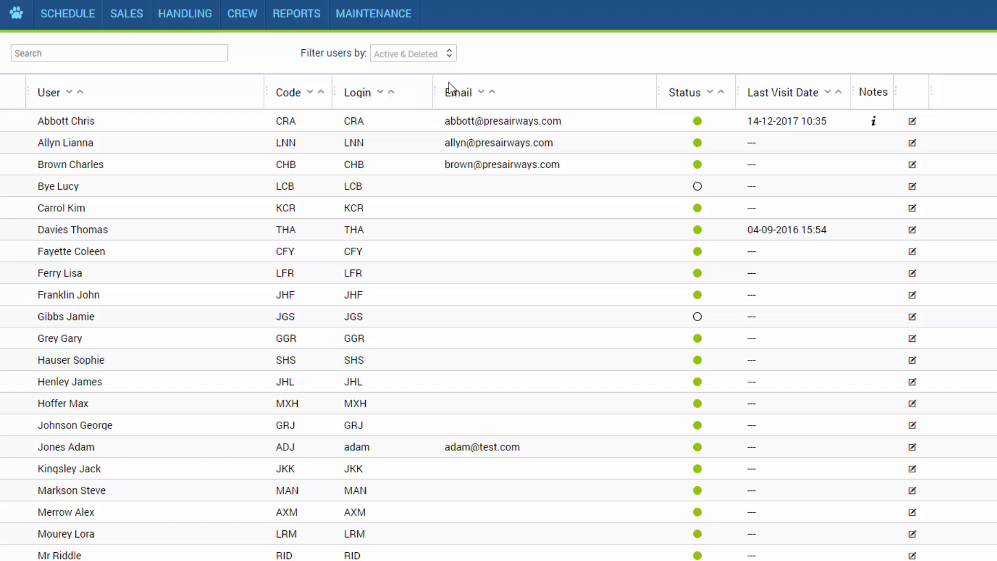
{"action": "left_click", "coordinate": [408, 126]}
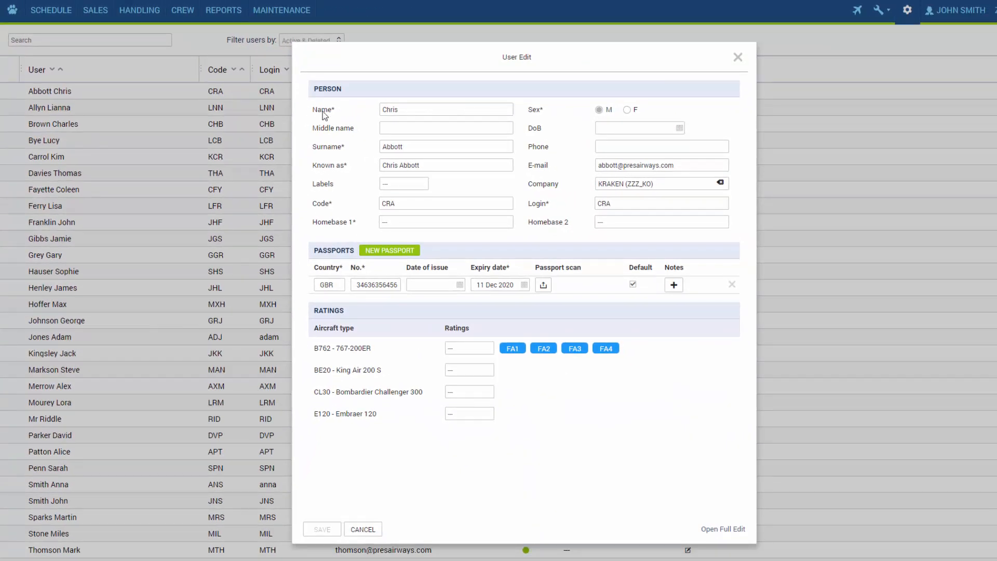
{"action": "left_click", "coordinate": [717, 528]}
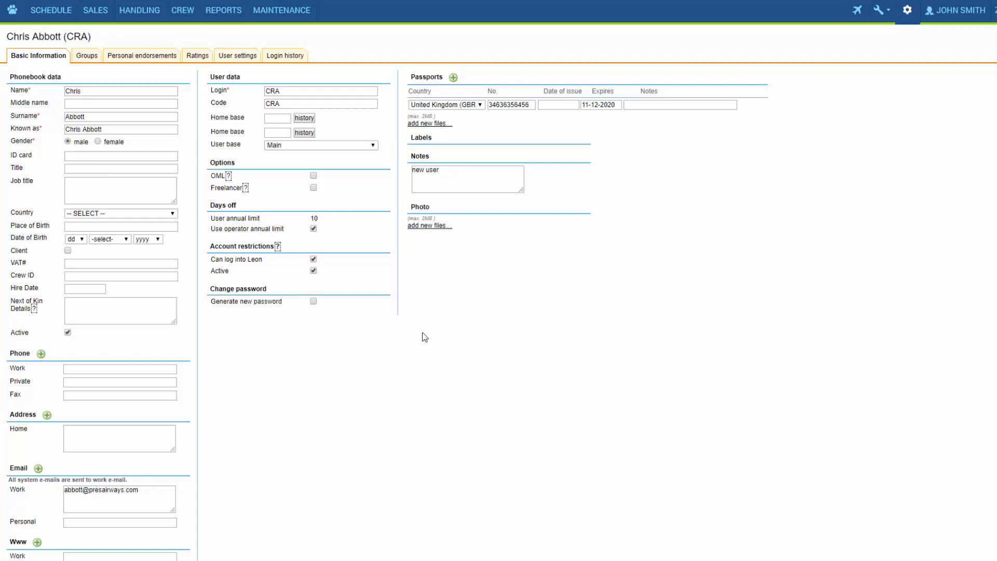
{"action": "left_click", "coordinate": [911, 21]}
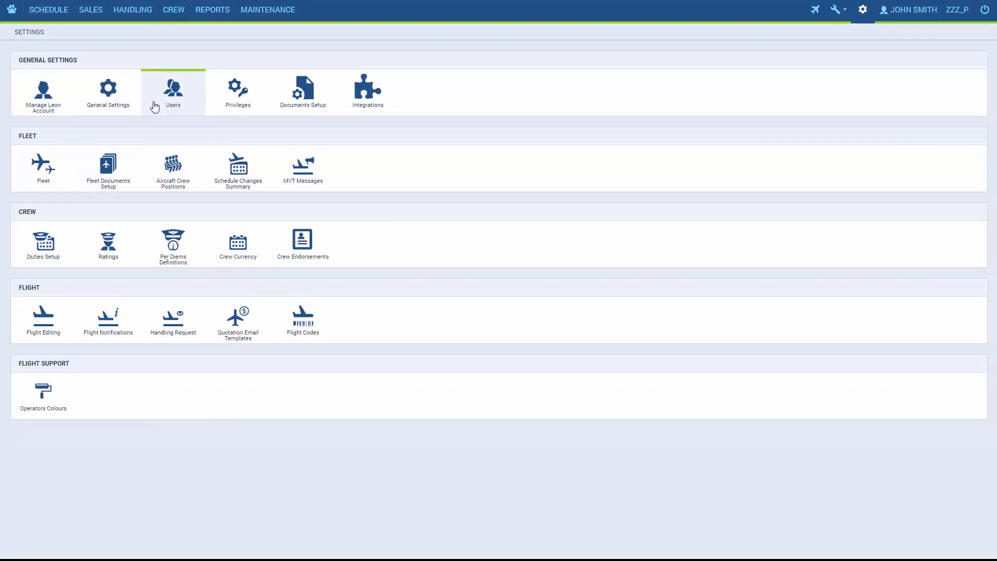
{"action": "left_click", "coordinate": [155, 107]}
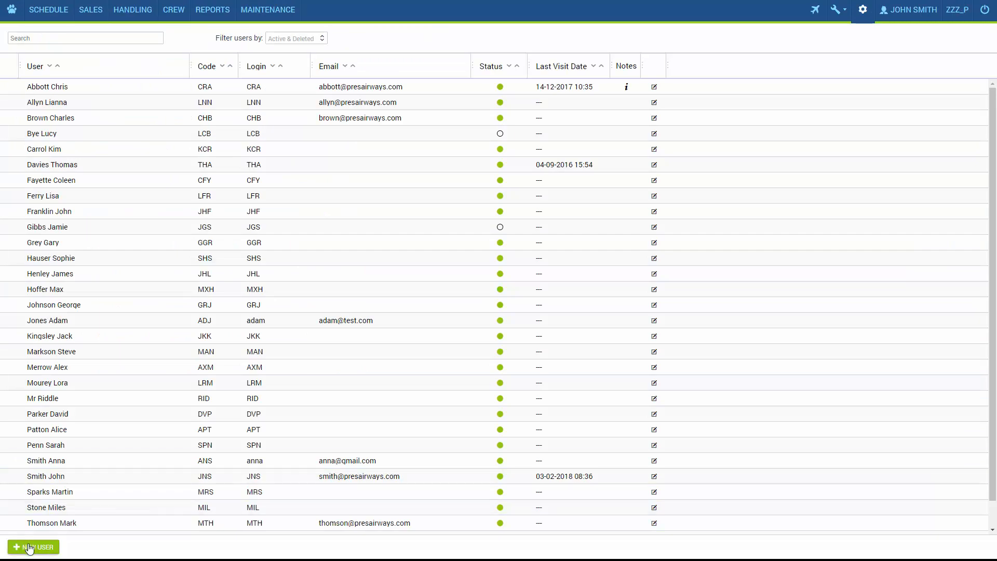
{"action": "left_click", "coordinate": [30, 548]}
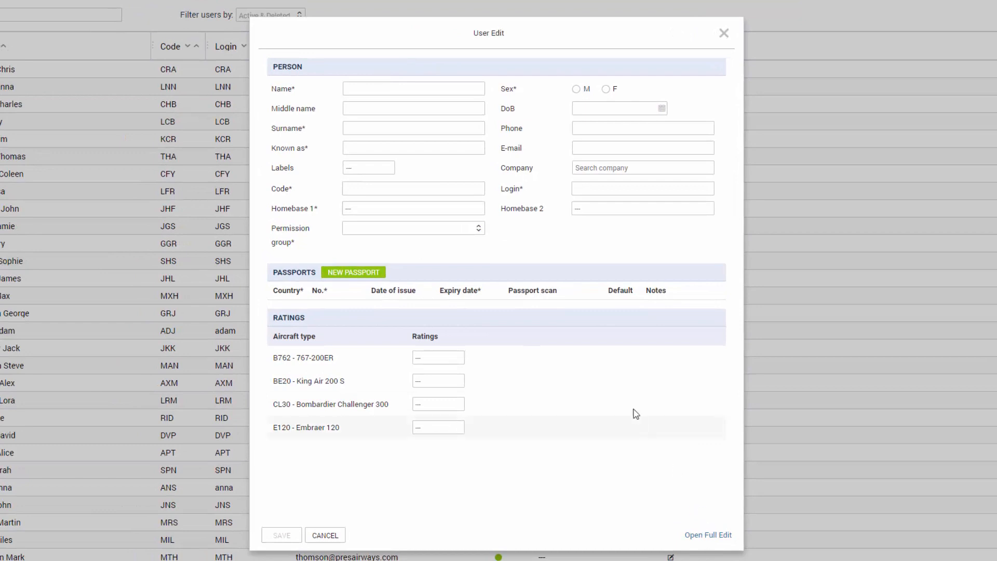
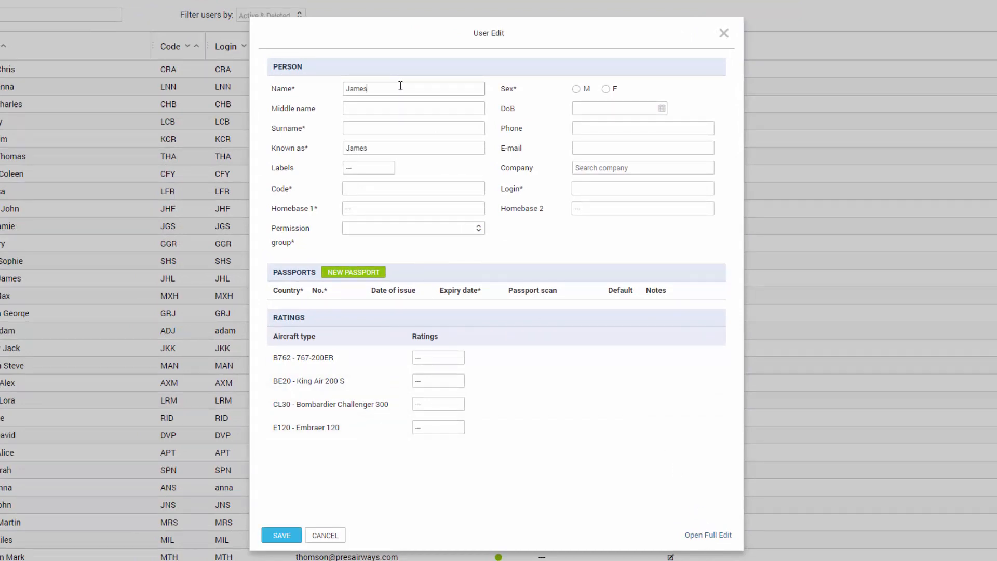
{"action": "key", "text": "Tab"}
{"action": "left_click", "coordinate": [376, 189]}
Set home base STN (London Stansted), crew permission group, sex M, and add two passport rows
{"action": "left_click", "coordinate": [370, 207]}
{"action": "type", "text": "STN"}
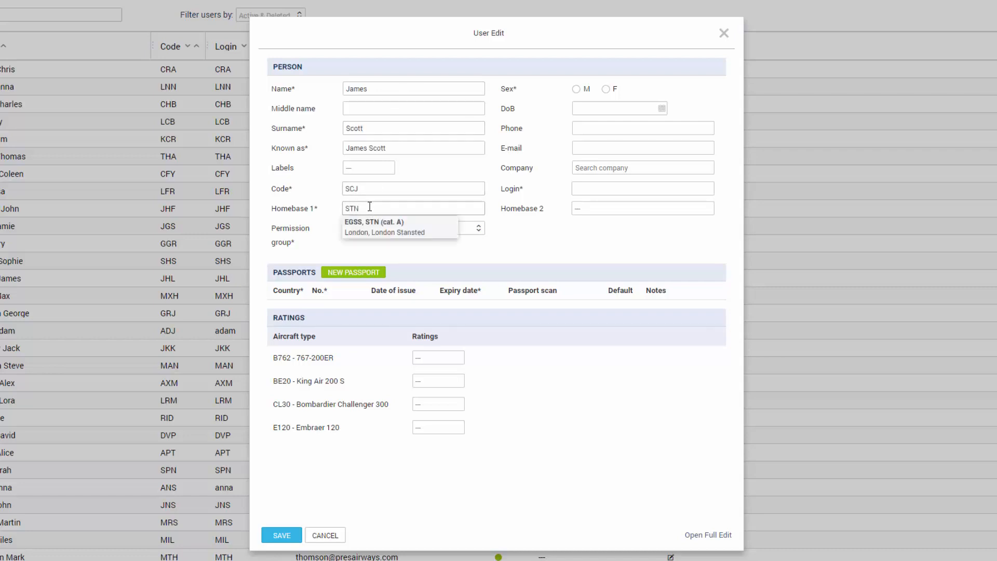
{"action": "left_click", "coordinate": [369, 223]}
{"action": "left_click", "coordinate": [366, 229]}
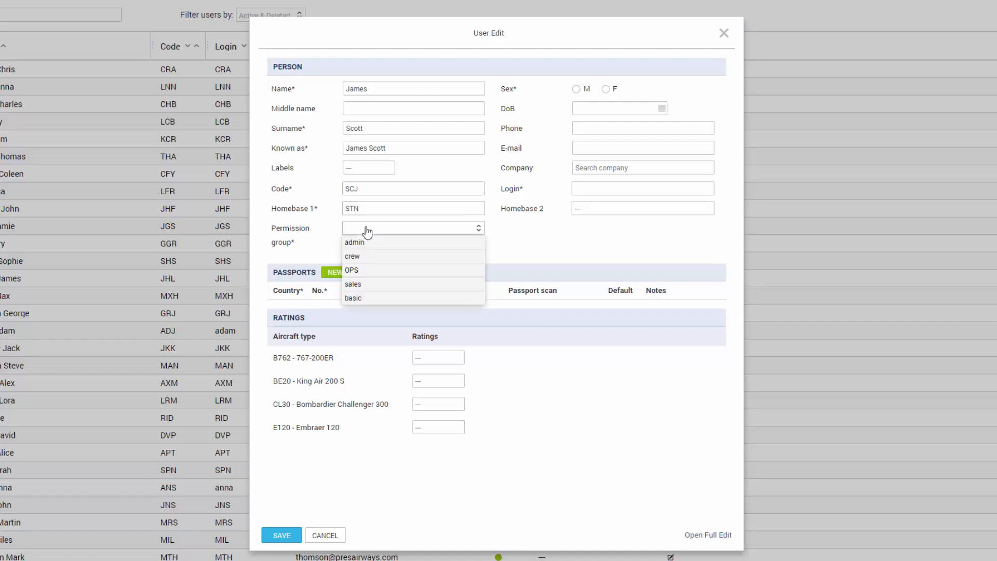
{"action": "left_click", "coordinate": [384, 258]}
{"action": "left_click", "coordinate": [576, 89]}
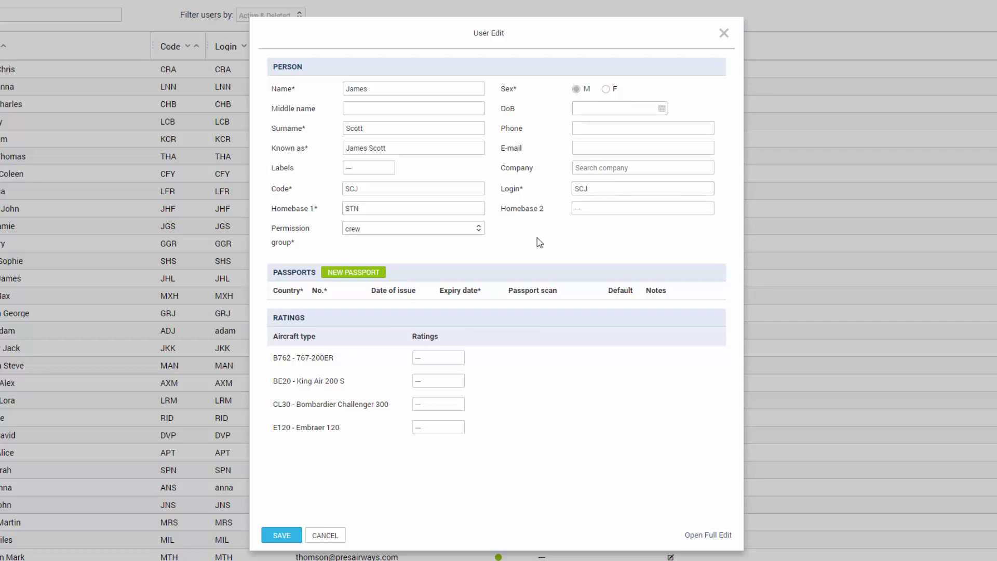
{"action": "left_click", "coordinate": [374, 278]}
{"action": "left_click", "coordinate": [375, 277]}
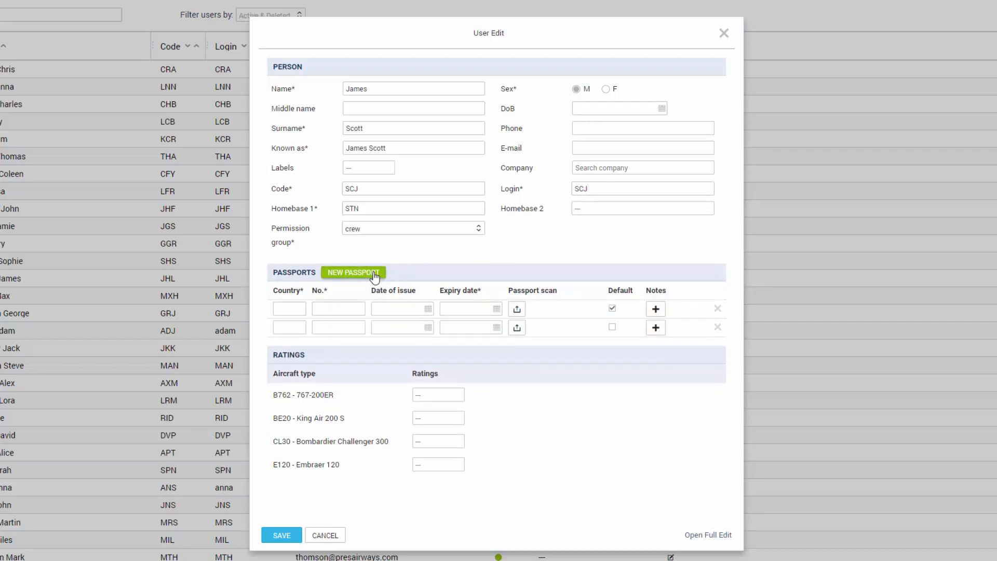
Make the first passport the default, with country GBR and its passport number
{"action": "left_click", "coordinate": [613, 308]}
{"action": "left_click", "coordinate": [297, 311]}
{"action": "type", "text": "gbr"}
{"action": "left_click", "coordinate": [299, 324]}
{"action": "left_click", "coordinate": [326, 309]}
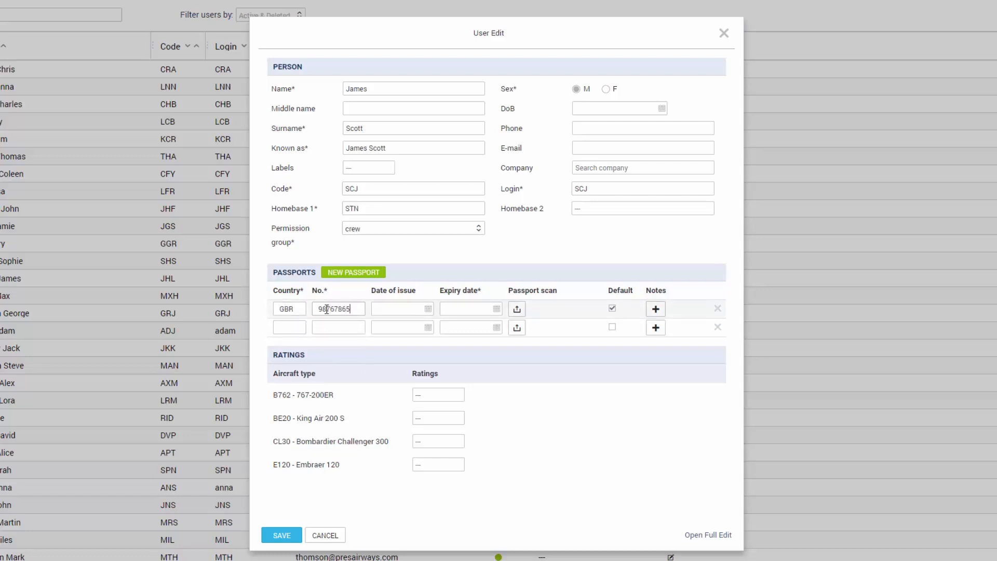
Set issue date 06 Jan 2017 and expiry 06 Jan 2027, and delete the empty second row
{"action": "left_click", "coordinate": [386, 309]}
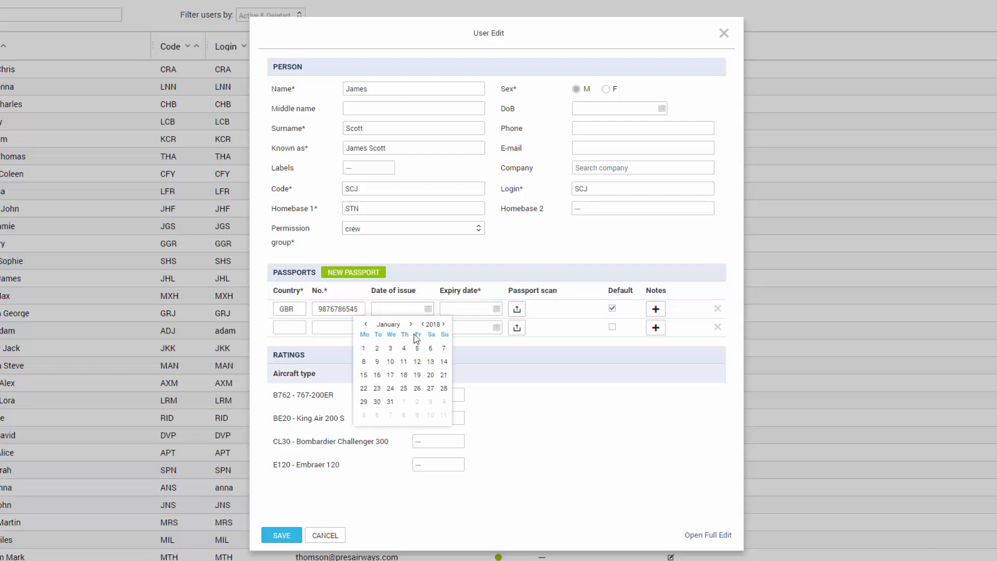
{"action": "left_click", "coordinate": [417, 361]}
{"action": "left_click", "coordinate": [474, 311]}
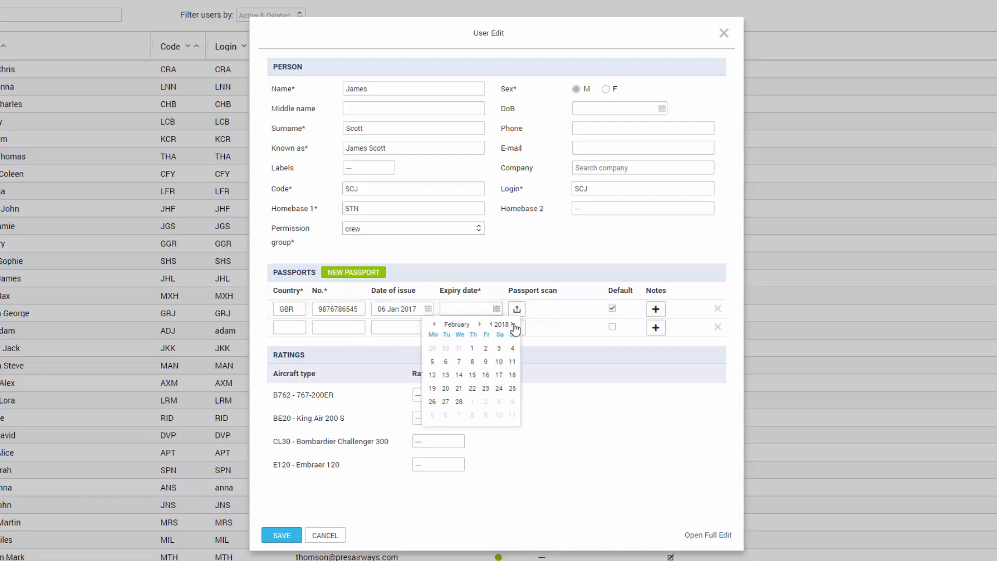
{"action": "left_click", "coordinate": [513, 324]}
{"action": "left_click", "coordinate": [513, 324]}
{"action": "left_click", "coordinate": [513, 324]}
{"action": "left_click", "coordinate": [513, 324]}
{"action": "left_click", "coordinate": [513, 324]}
{"action": "left_click", "coordinate": [434, 324]}
{"action": "left_click", "coordinate": [459, 361]}
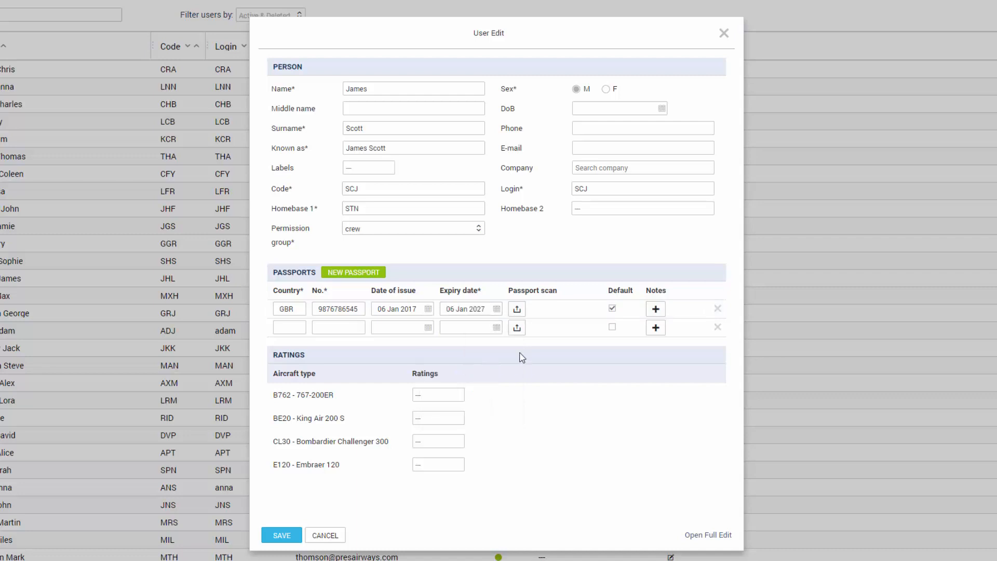
{"action": "left_click", "coordinate": [716, 326]}
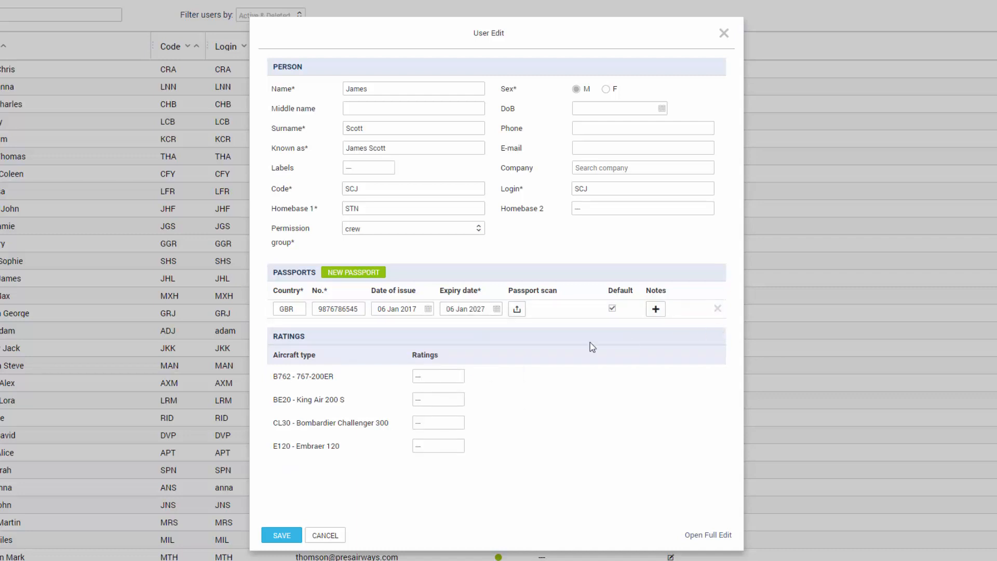
Add CPT and CPT2 ratings for the B762 and save the new user as SCJ
{"action": "left_click", "coordinate": [438, 377]}
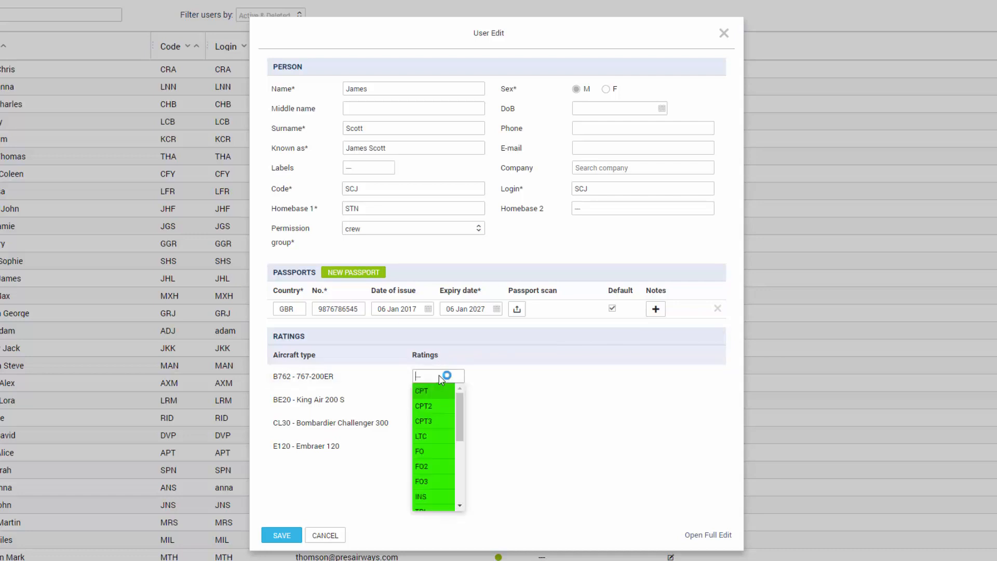
{"action": "scroll", "coordinate": [441, 420], "scroll_direction": "down", "scroll_amount": 2}
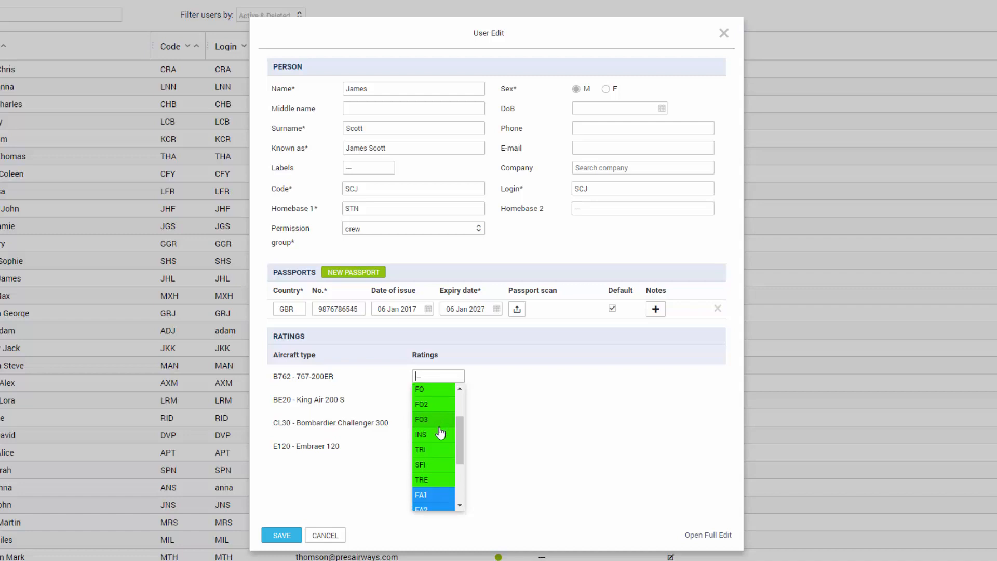
{"action": "scroll", "coordinate": [442, 431], "scroll_direction": "down", "scroll_amount": 3}
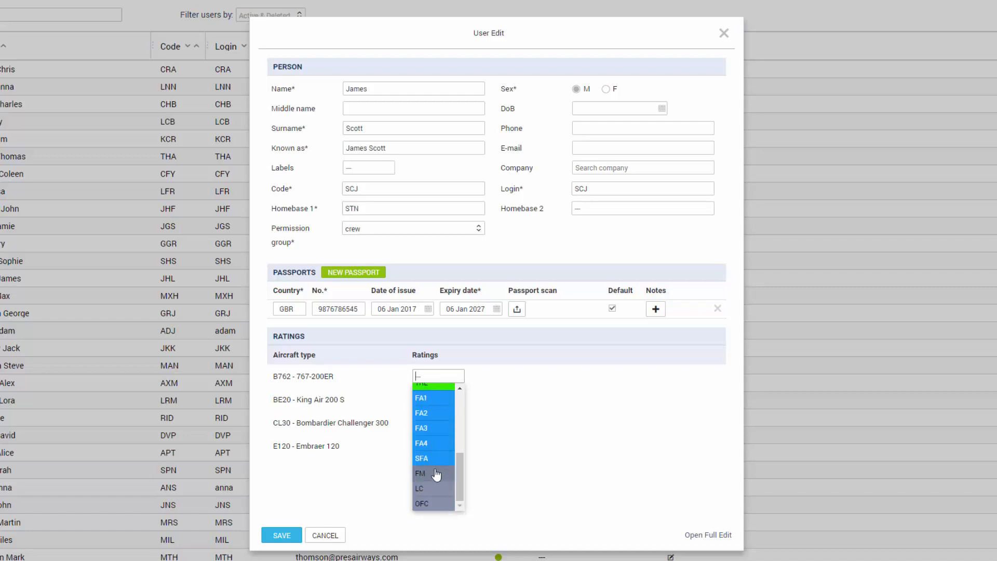
{"action": "scroll", "coordinate": [439, 467], "scroll_direction": "up", "scroll_amount": 5}
{"action": "left_click", "coordinate": [427, 392]}
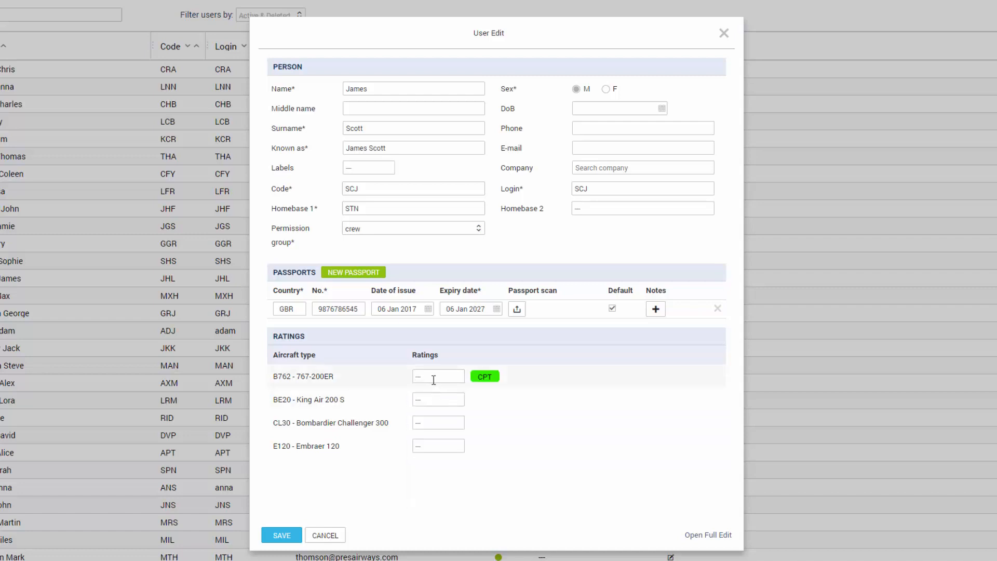
{"action": "left_click", "coordinate": [434, 377]}
{"action": "left_click", "coordinate": [431, 395]}
{"action": "left_click", "coordinate": [282, 535]}
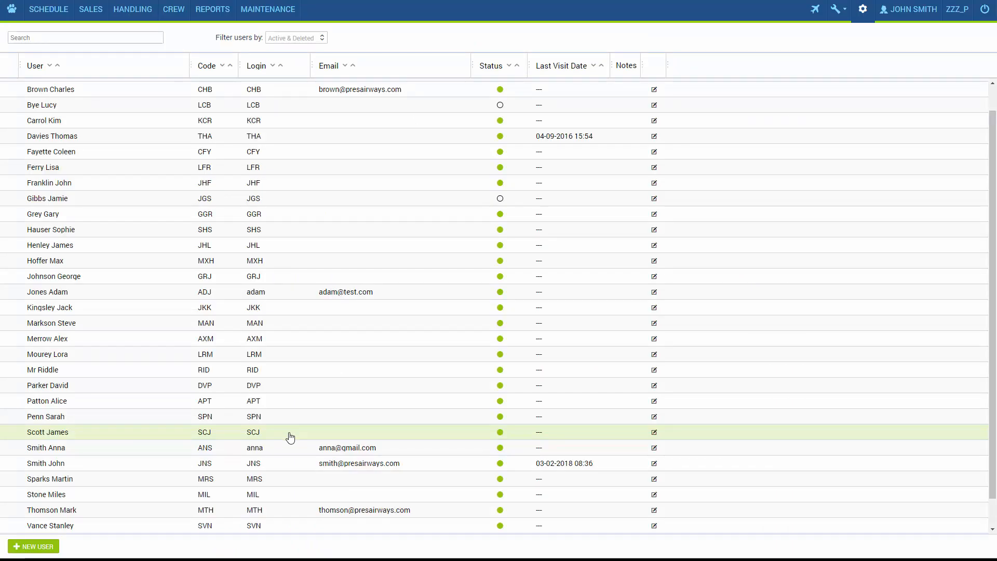
On SCJ's full edit page, clear phonebook Active while keeping login and account activity enabled
{"action": "left_click", "coordinate": [655, 433]}
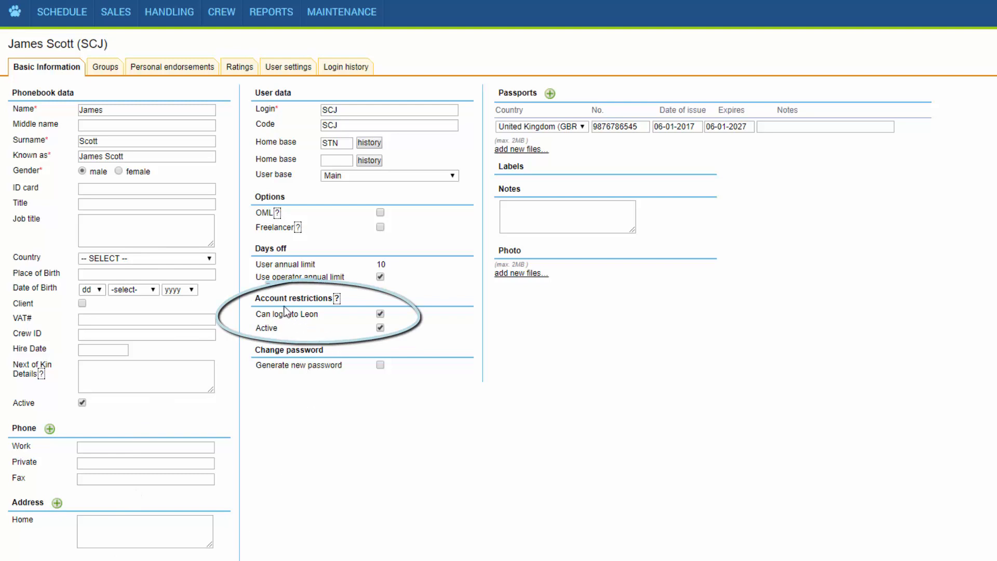
{"action": "left_click", "coordinate": [379, 329]}
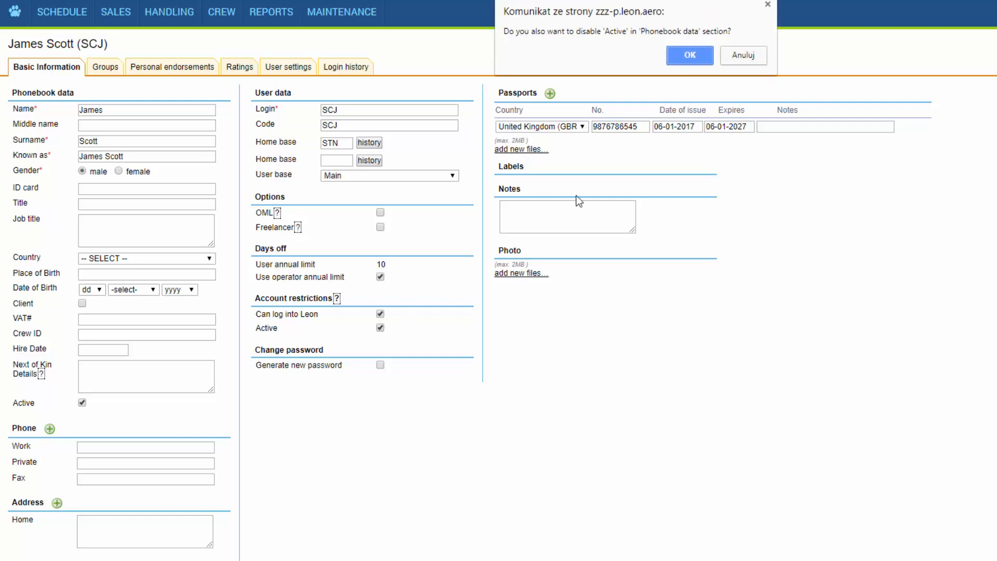
{"action": "left_click", "coordinate": [696, 58]}
{"action": "left_click", "coordinate": [380, 314]}
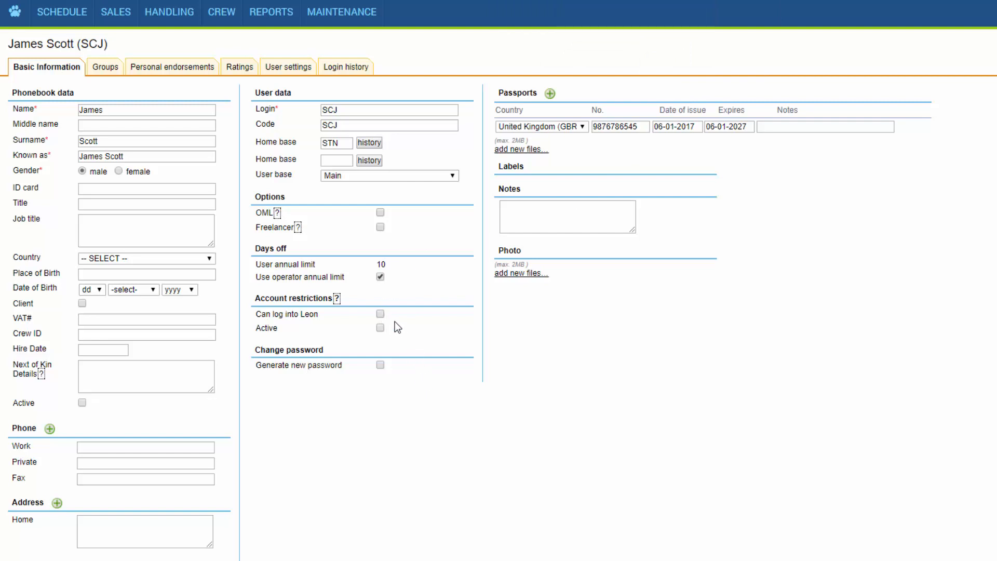
{"action": "left_click", "coordinate": [380, 314]}
{"action": "left_click", "coordinate": [380, 327]}
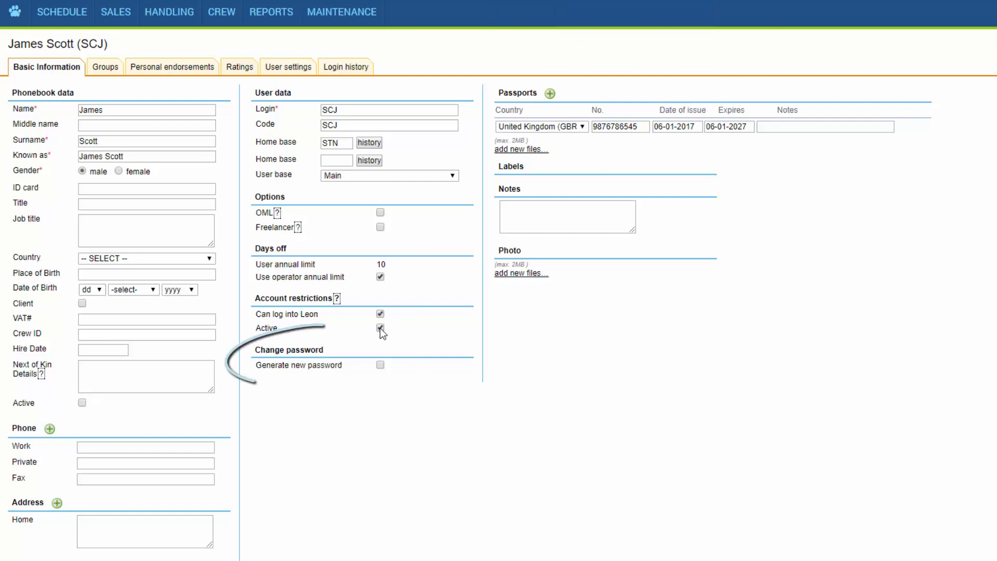
Tick Generate new password under Change password for SCJ
{"action": "left_click", "coordinate": [380, 365]}
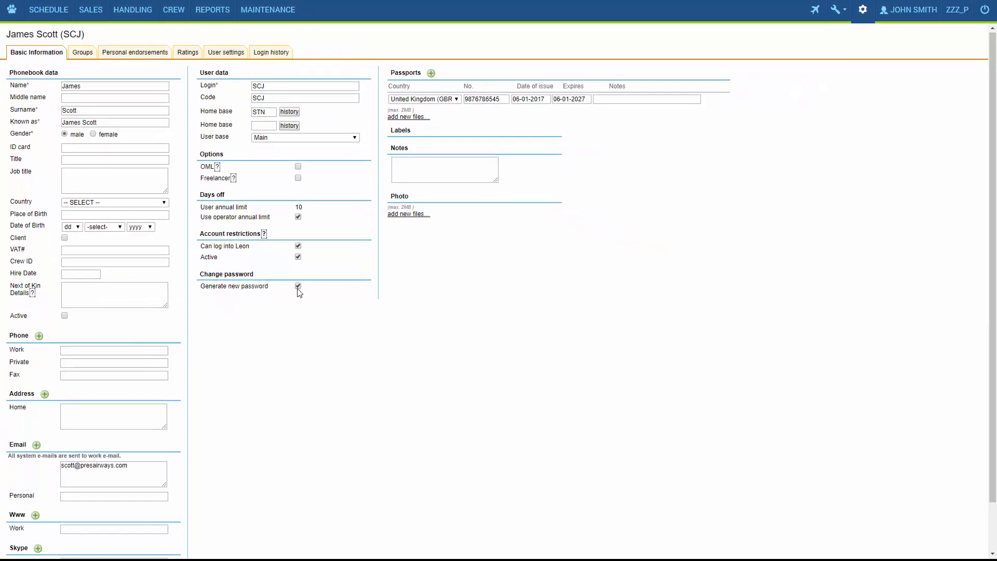
{"action": "scroll", "coordinate": [289, 334], "scroll_direction": "down", "scroll_amount": 2}
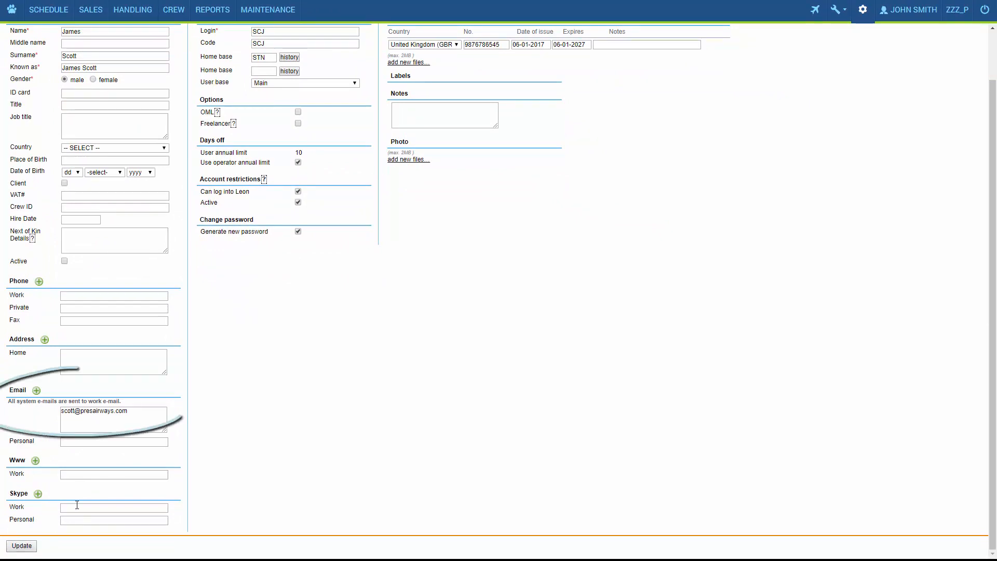
{"action": "scroll", "coordinate": [229, 251], "scroll_direction": "up", "scroll_amount": 2}
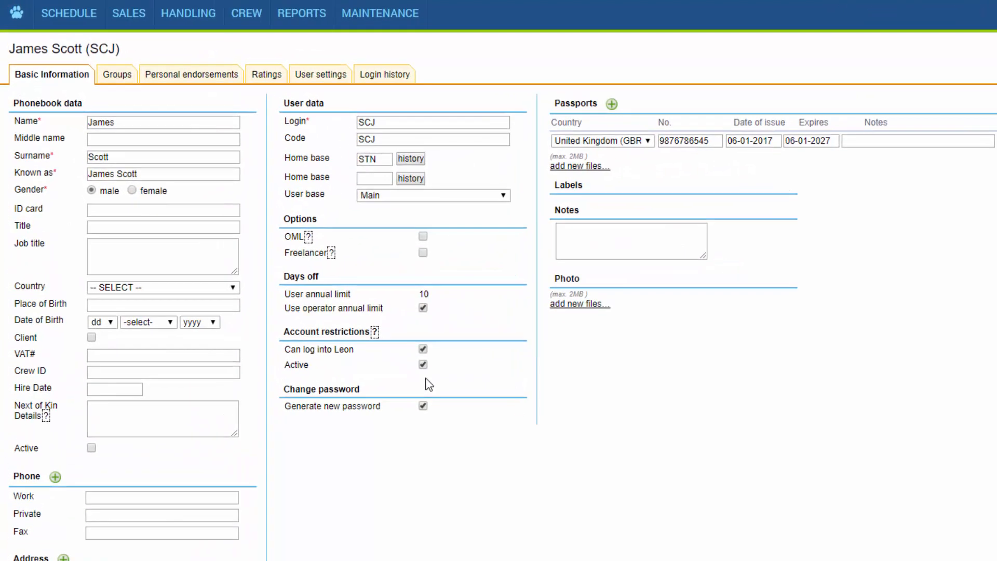
Browse SCJ's Groups, Personal endorsements and Ratings tabs, ending on User settings
{"action": "left_click", "coordinate": [119, 76]}
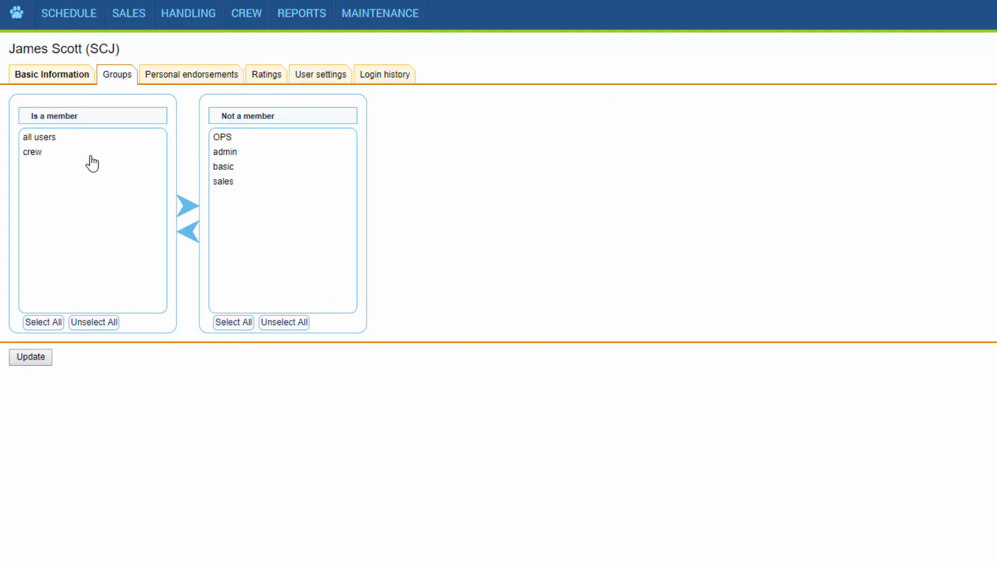
{"action": "left_click", "coordinate": [180, 79]}
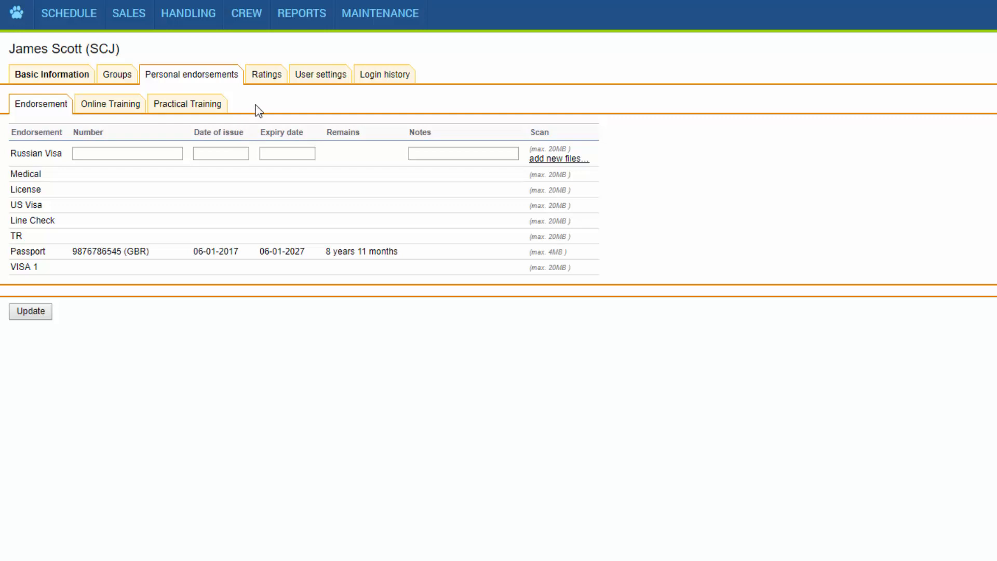
{"action": "left_click", "coordinate": [266, 76]}
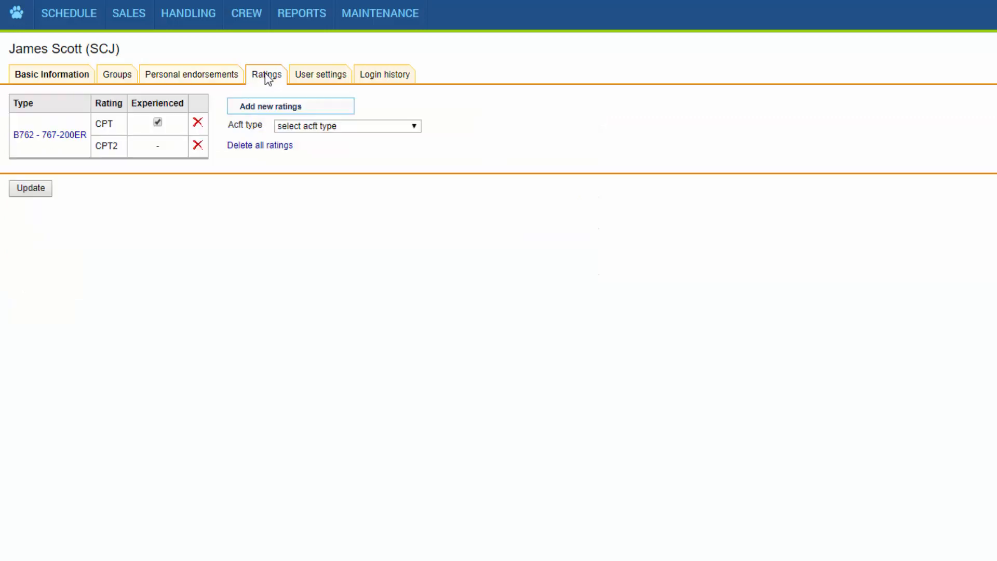
{"action": "left_click", "coordinate": [326, 78]}
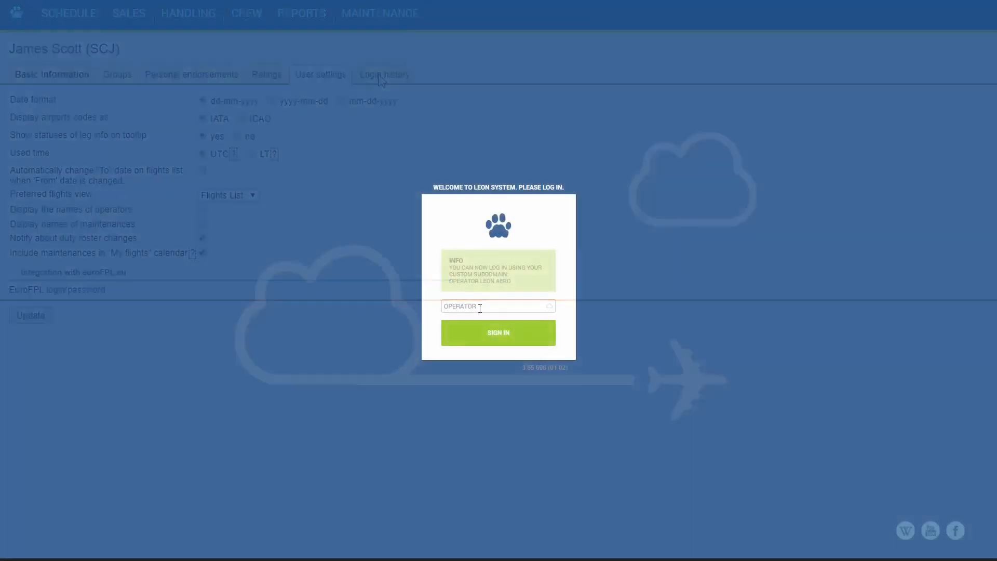
Sign in to the company account as SCJ, then view the profile's Calendars and Basic Information
{"action": "key", "text": "Return"}
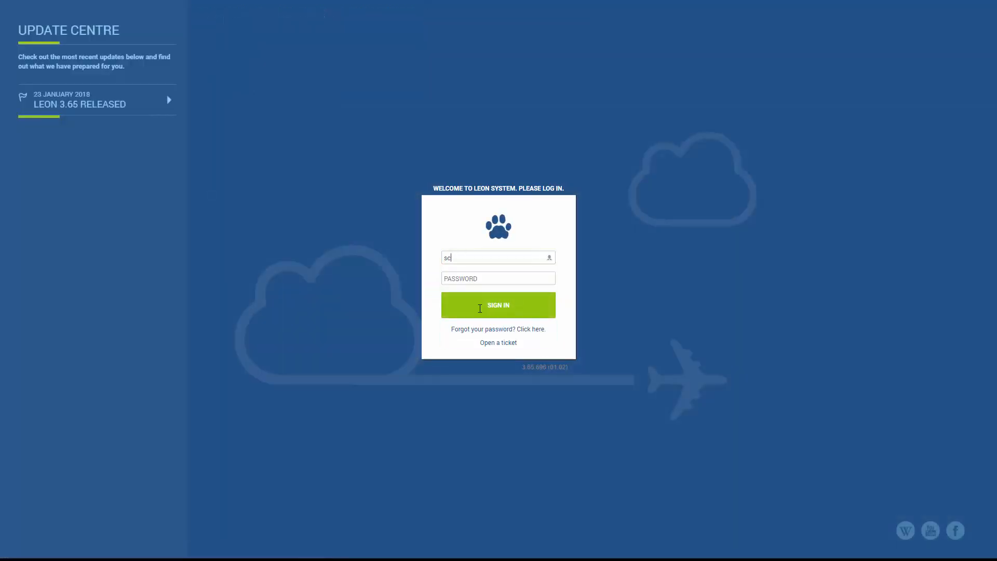
{"action": "left_click", "coordinate": [472, 297]}
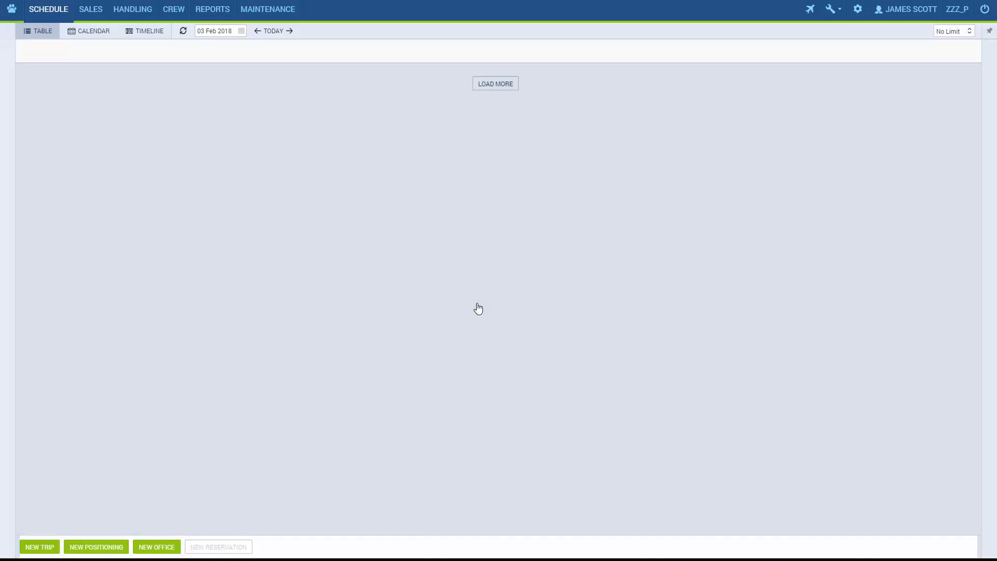
{"action": "left_click", "coordinate": [904, 16]}
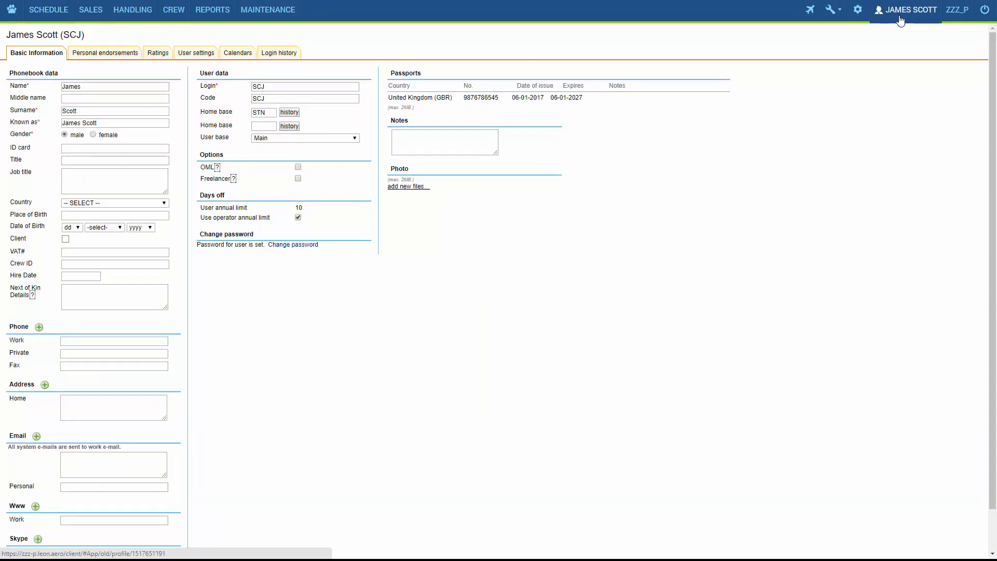
{"action": "left_click", "coordinate": [239, 55]}
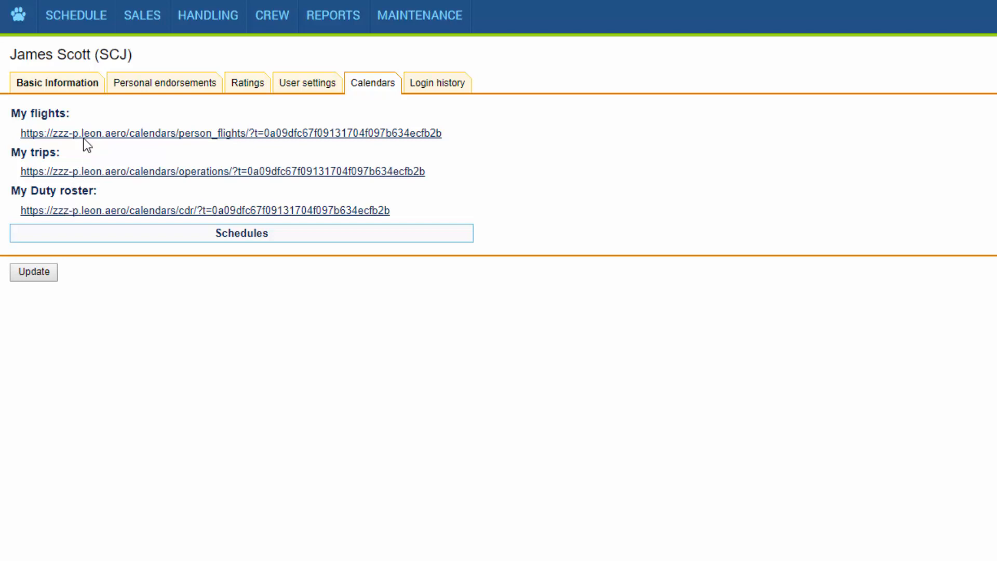
{"action": "left_click", "coordinate": [61, 90]}
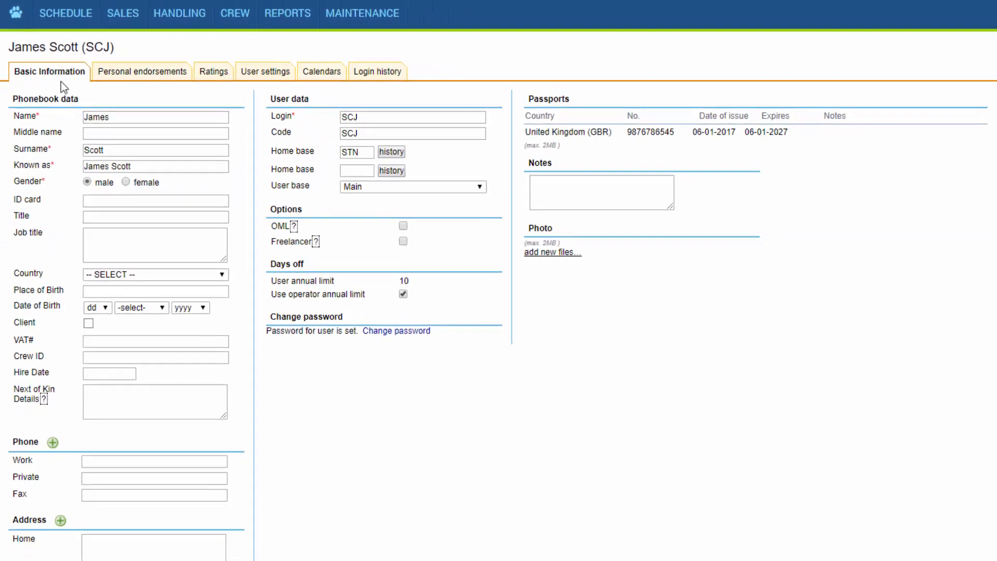